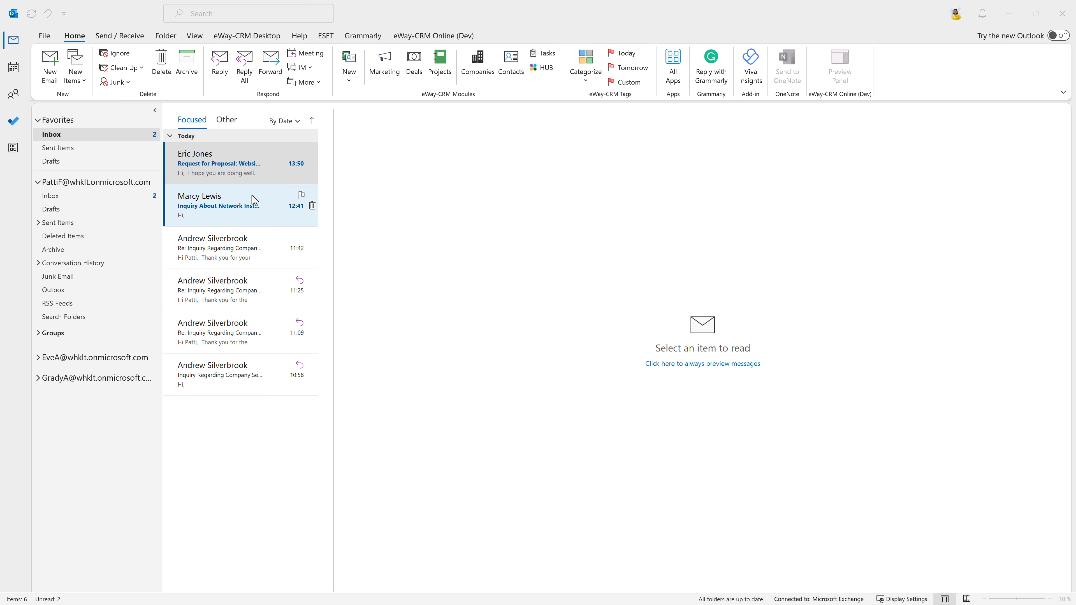
Convert the "Inquiry About Network Installation Services" email to a contact, review the filled-in details, and save and close the contact
{"action": "left_click", "coordinate": [246, 204]}
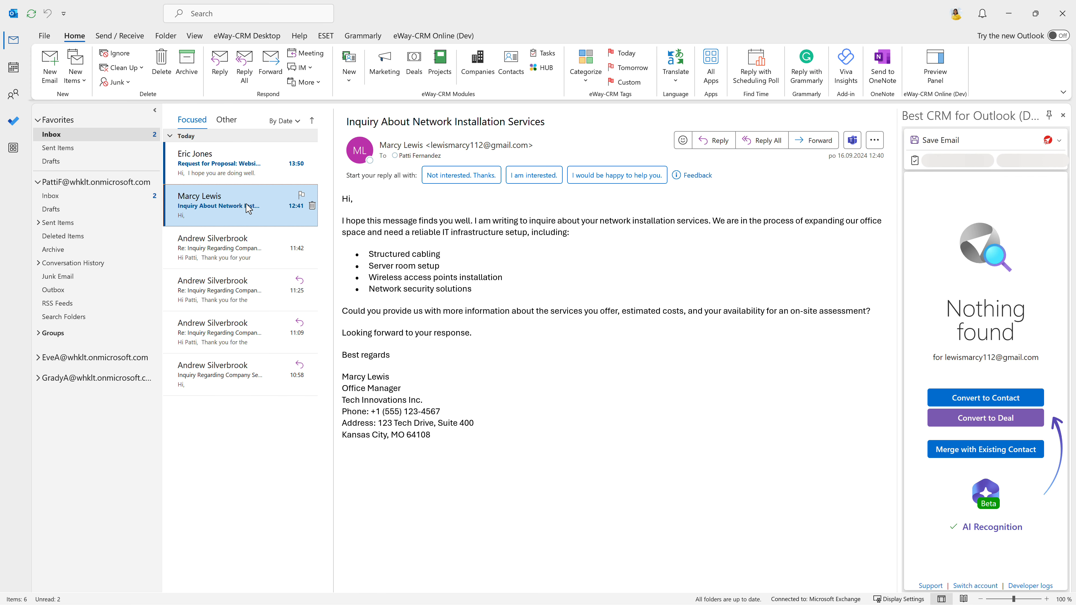
{"action": "right_click", "coordinate": [246, 204]}
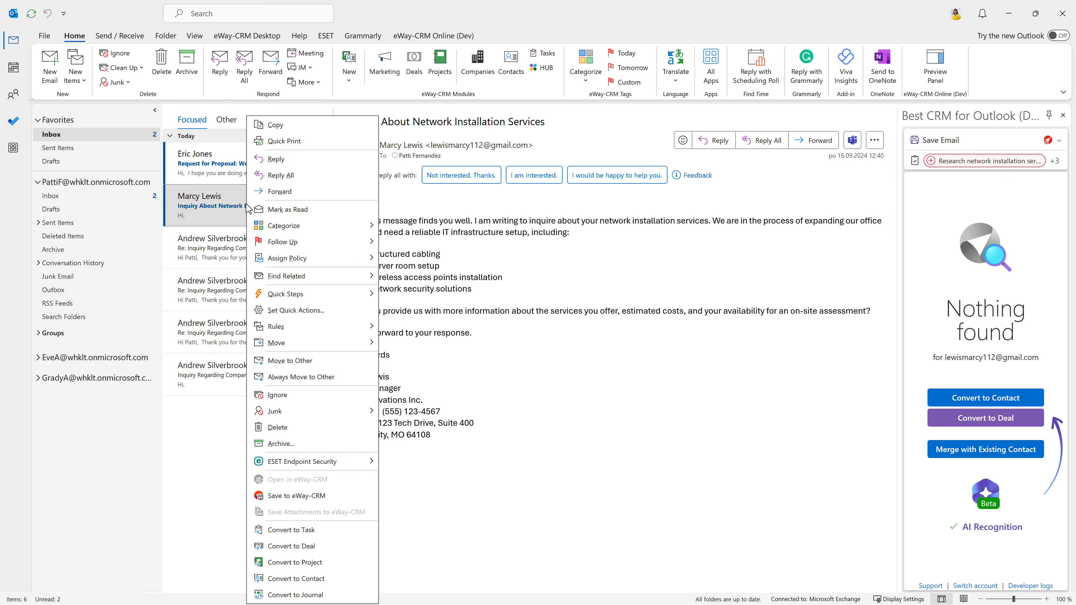
{"action": "left_click", "coordinate": [286, 579]}
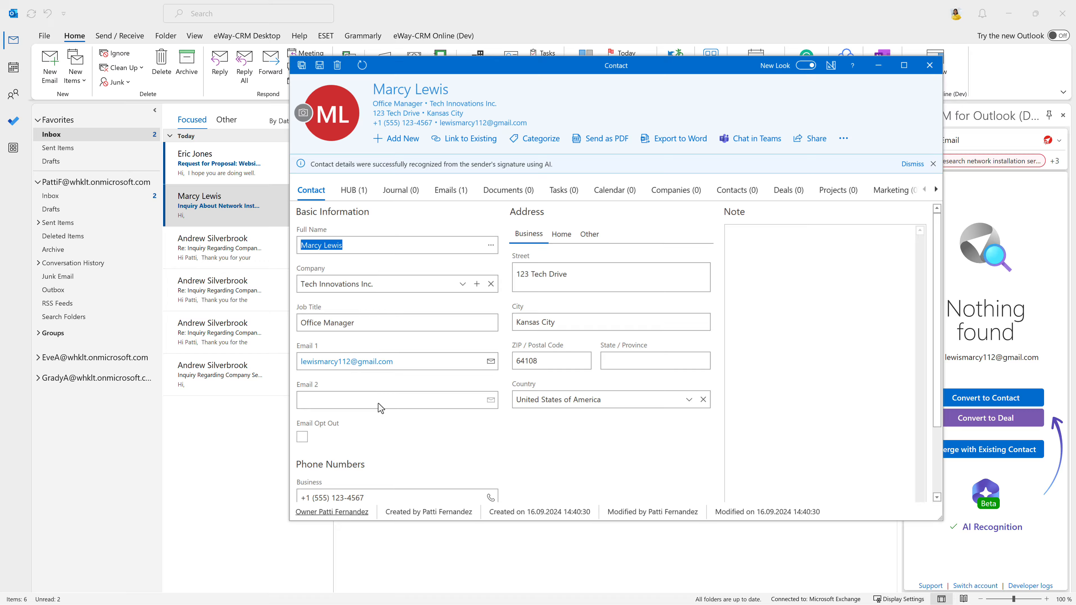
{"action": "scroll", "coordinate": [378, 404], "scroll_direction": "down", "scroll_amount": 3}
{"action": "scroll", "coordinate": [421, 398], "scroll_direction": "up", "scroll_amount": 3}
{"action": "left_click", "coordinate": [301, 71]}
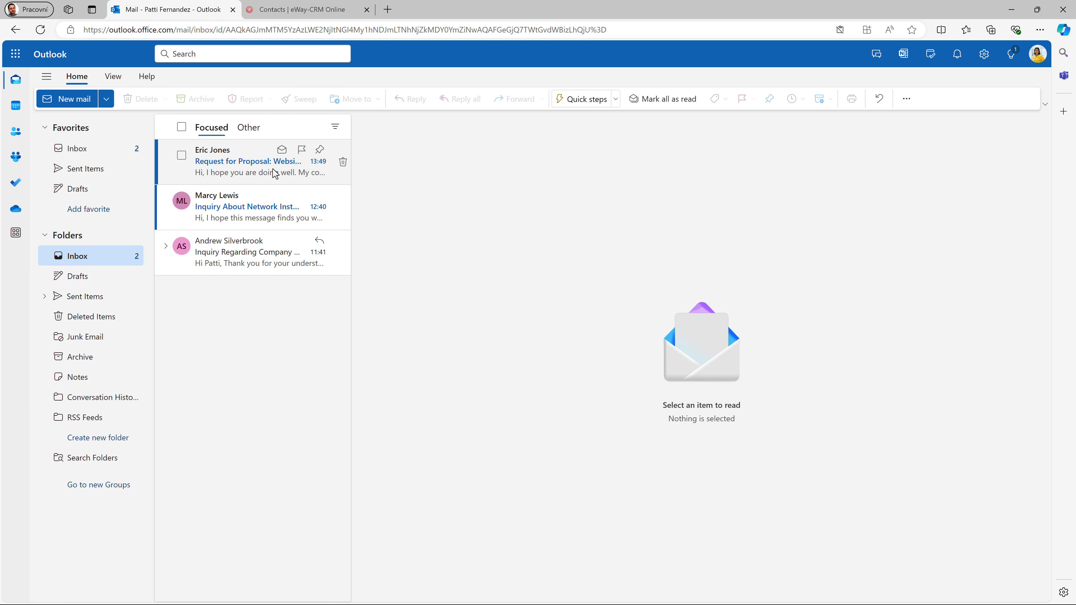
In Outlook on the web, convert the "Request for Proposal: Website Redesign and Development Services" email to a contact and expand the contact's details
{"action": "left_click", "coordinate": [274, 171]}
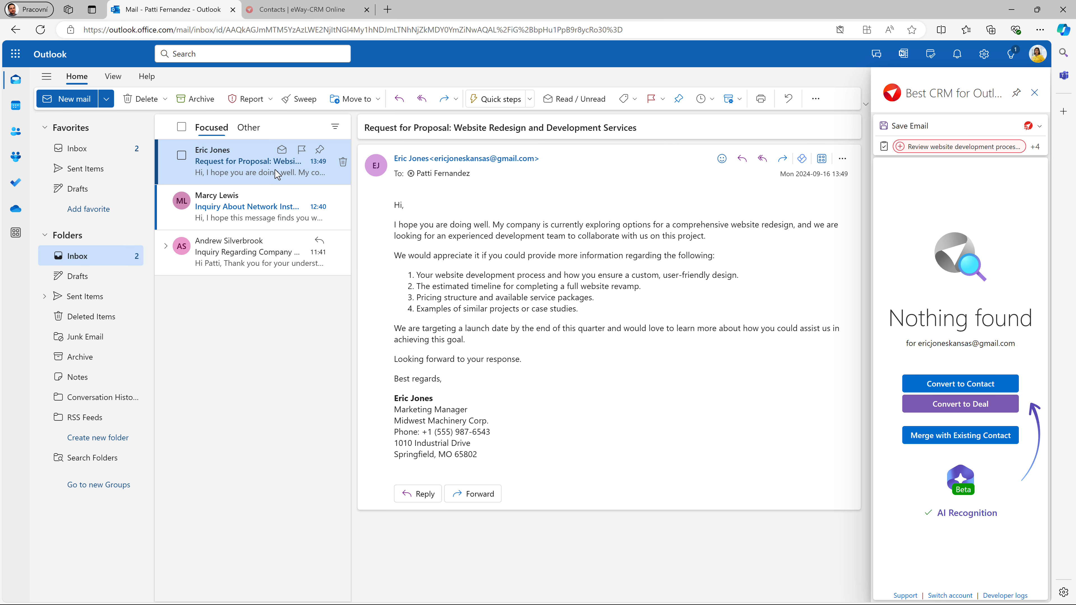
{"action": "left_click", "coordinate": [933, 382]}
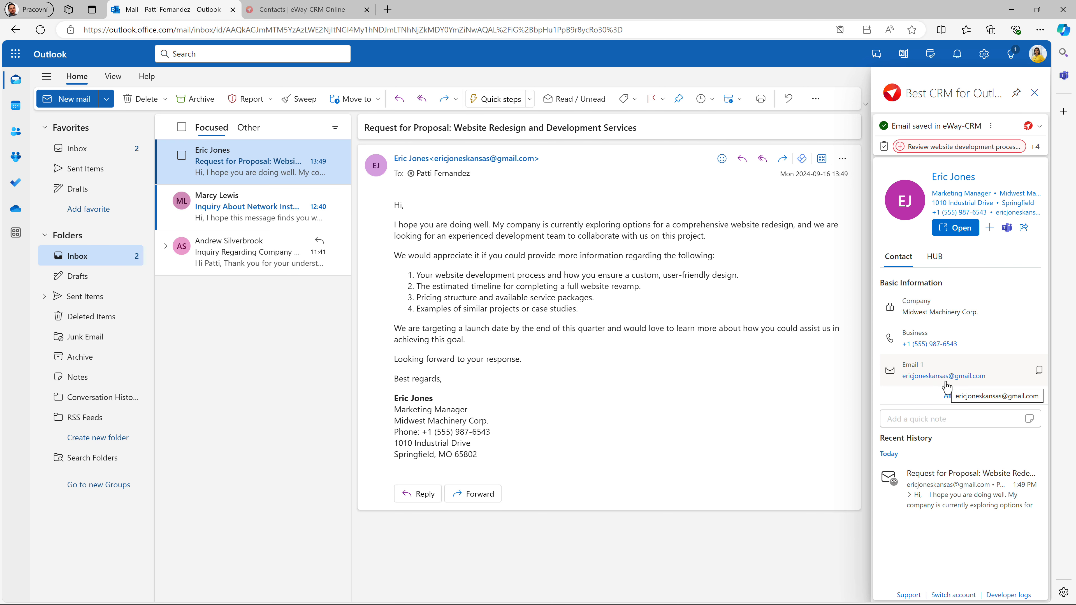
{"action": "left_click", "coordinate": [950, 396]}
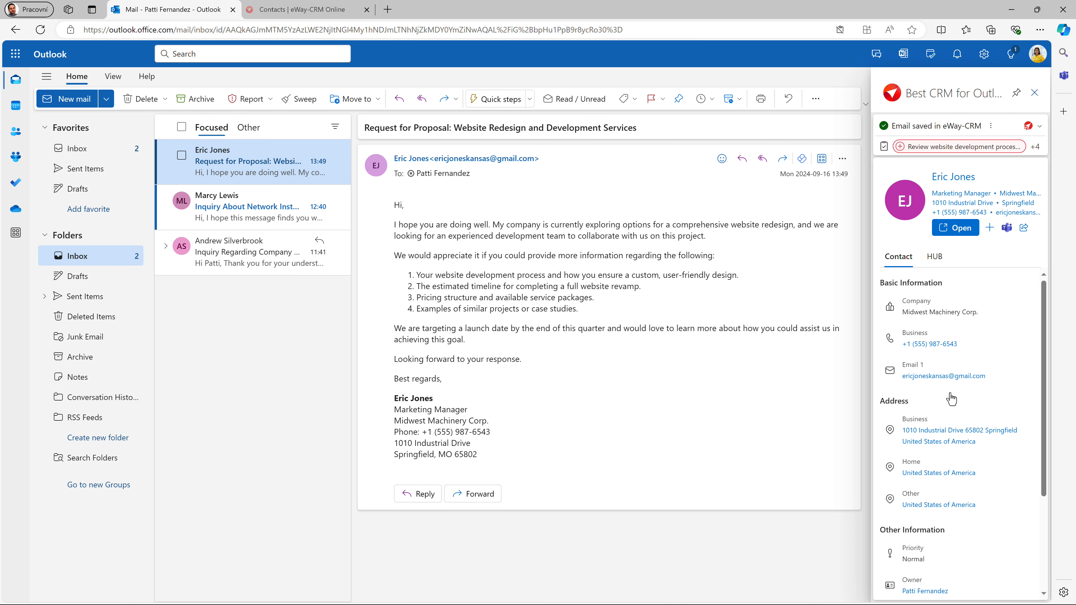
Open the new contact's full record, review its basic information, address and phone numbers, and close it
{"action": "left_click", "coordinate": [960, 229]}
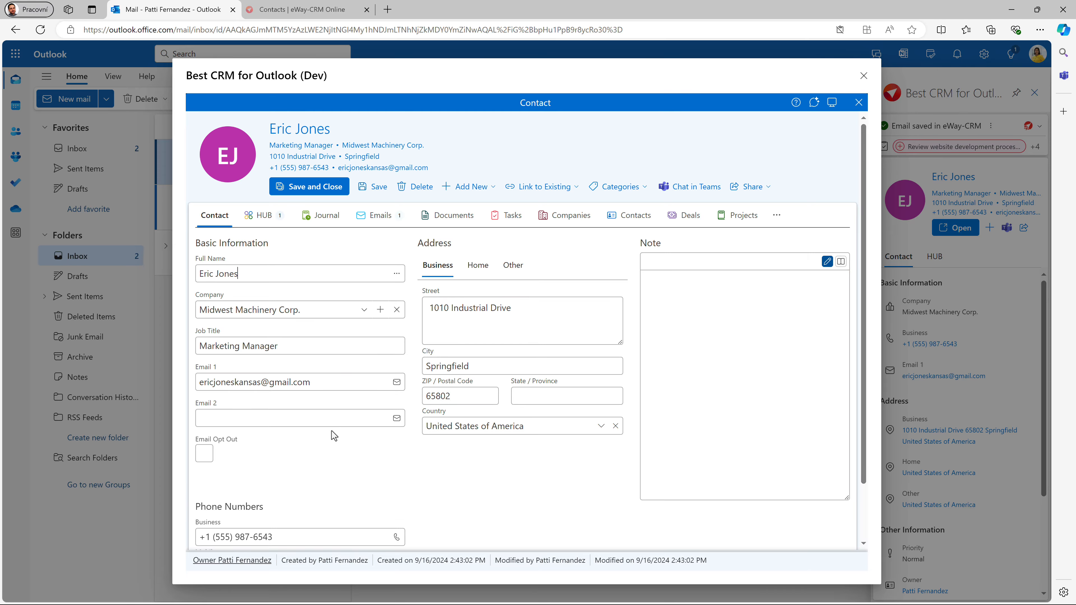
{"action": "scroll", "coordinate": [331, 435], "scroll_direction": "down", "scroll_amount": 2}
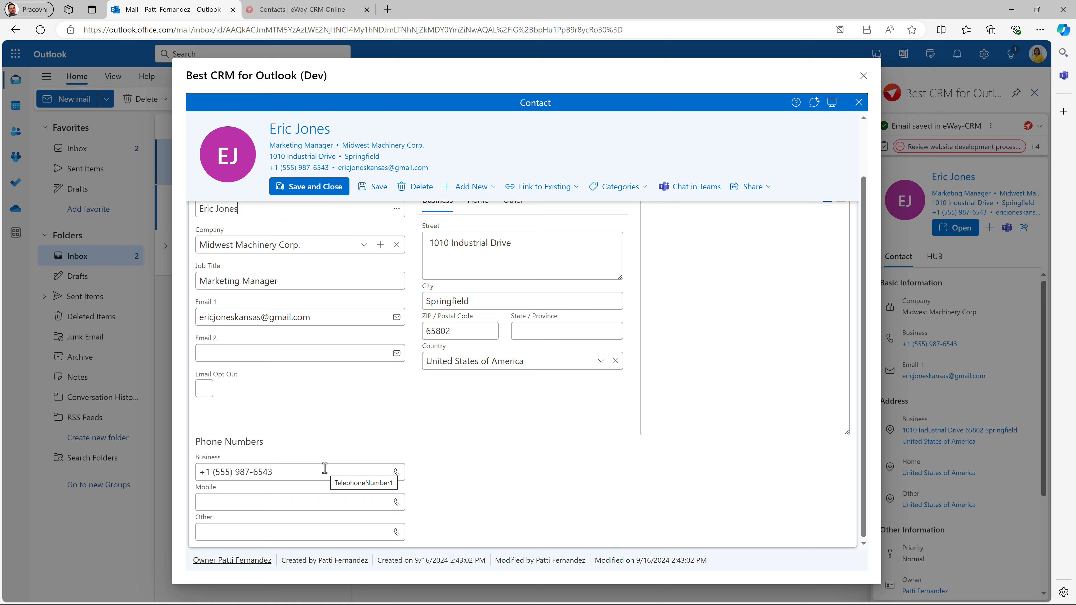
{"action": "scroll", "coordinate": [324, 468], "scroll_direction": "up", "scroll_amount": 2}
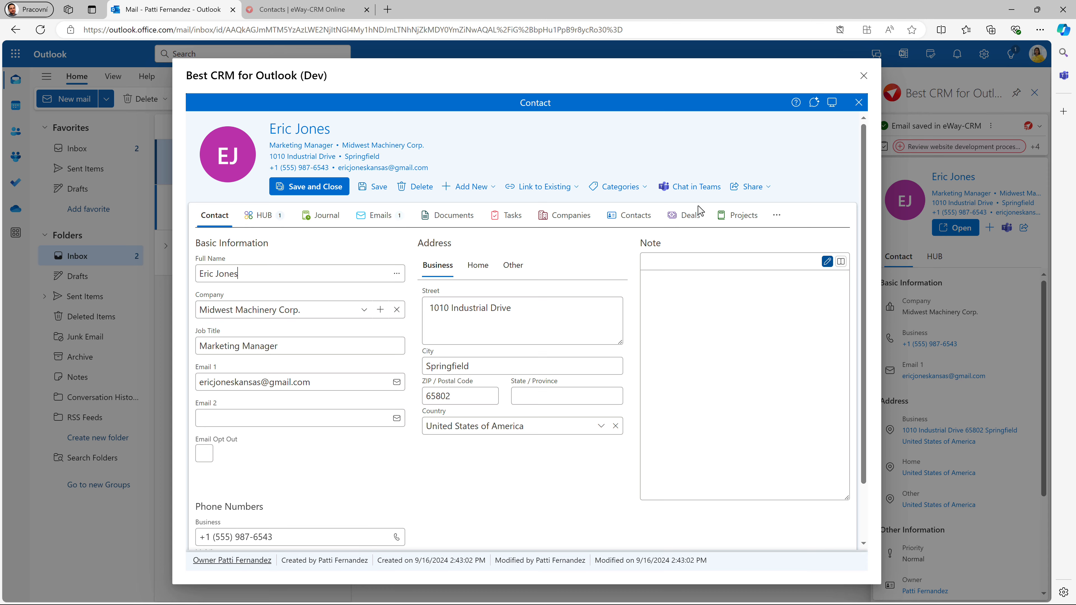
{"action": "left_click", "coordinate": [864, 75]}
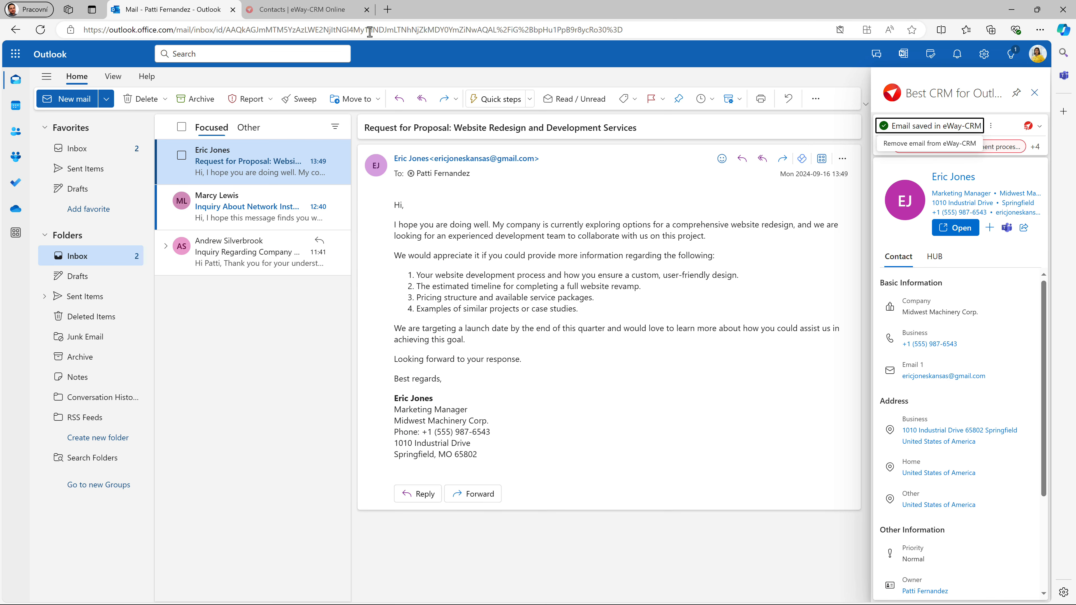
Switch to eWay-CRM Online and add a new task to the negative-tone email "Re: Inquiry Regarding Company Server Solutions"
{"action": "left_click", "coordinate": [300, 13]}
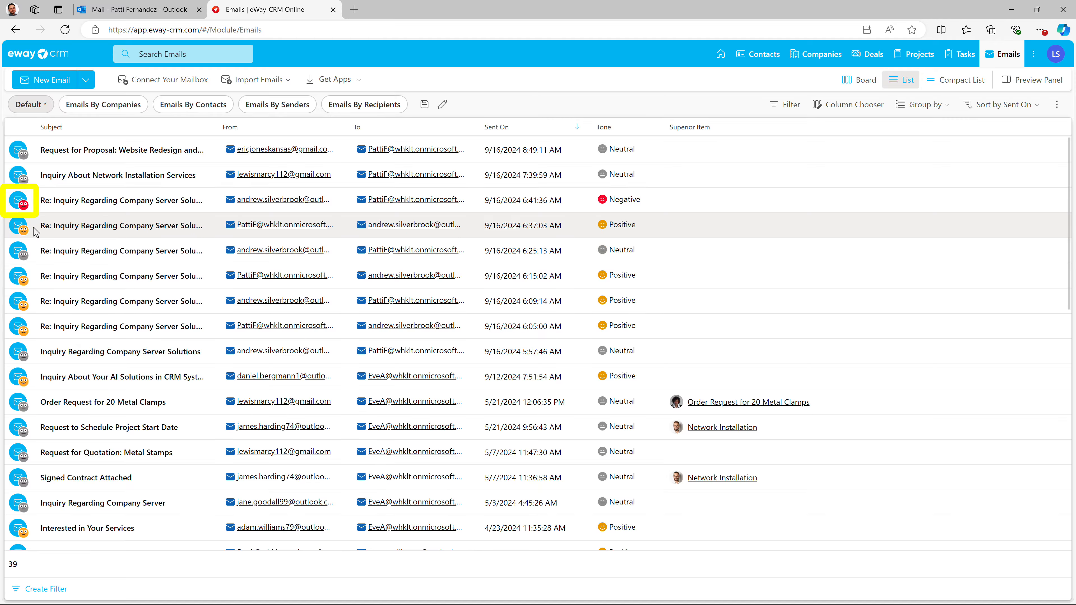
{"action": "left_click", "coordinate": [66, 201]}
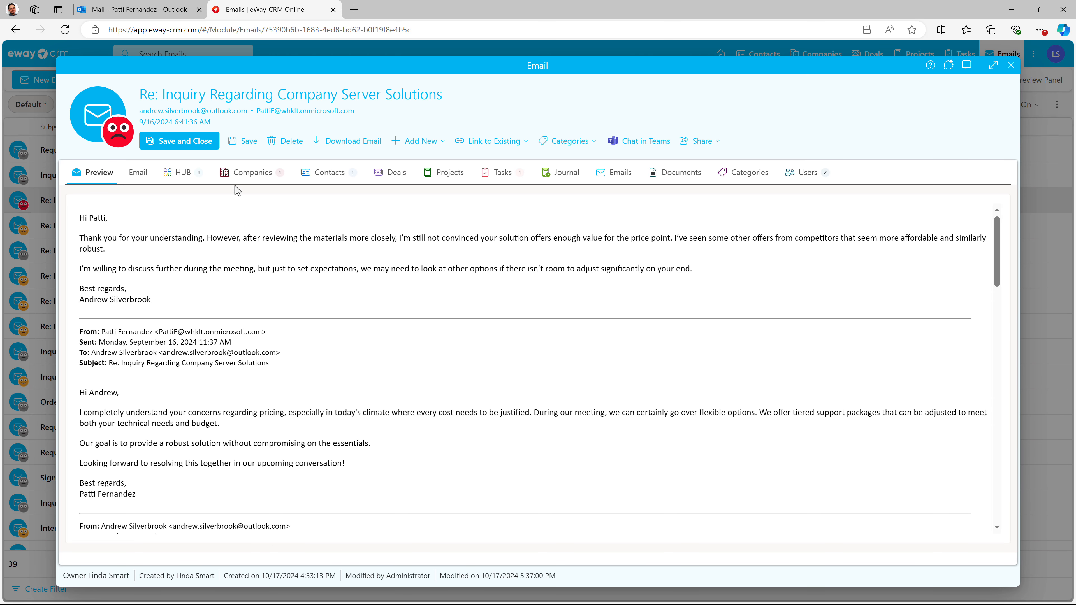
{"action": "left_click", "coordinate": [413, 142]}
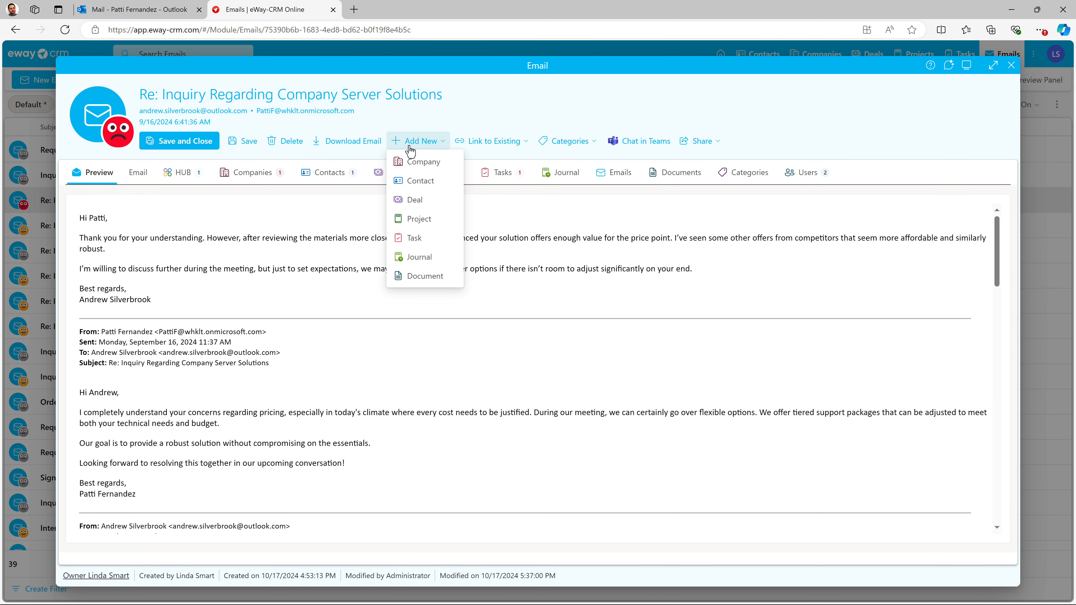
{"action": "left_click", "coordinate": [415, 238]}
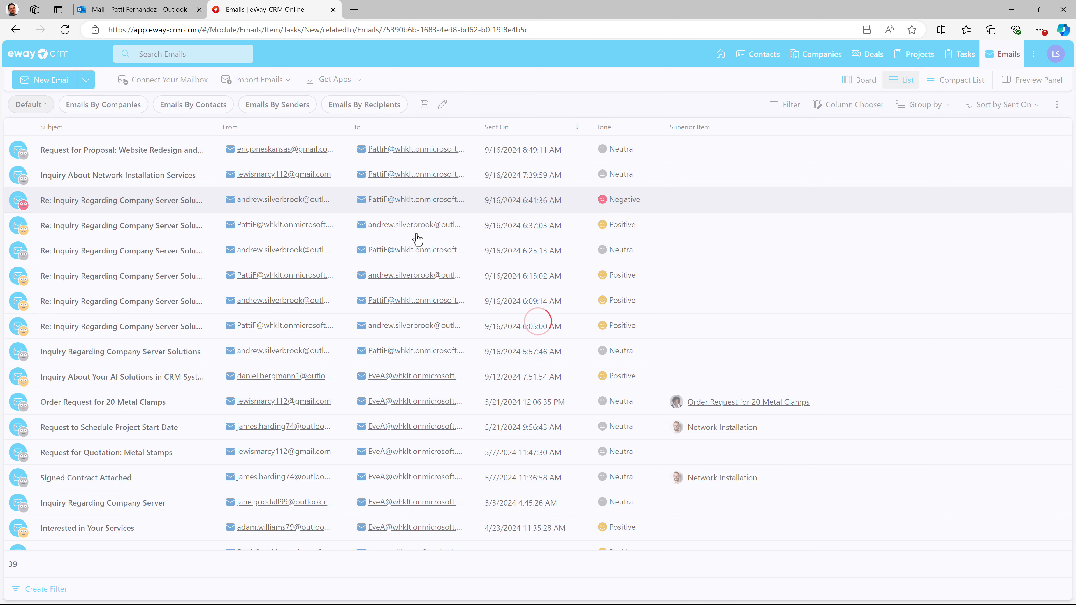
Enter "Can you create a custom solution?" as the task's subject and choose its solver from the list of users
{"action": "type", "text": "Can you create a cus"}
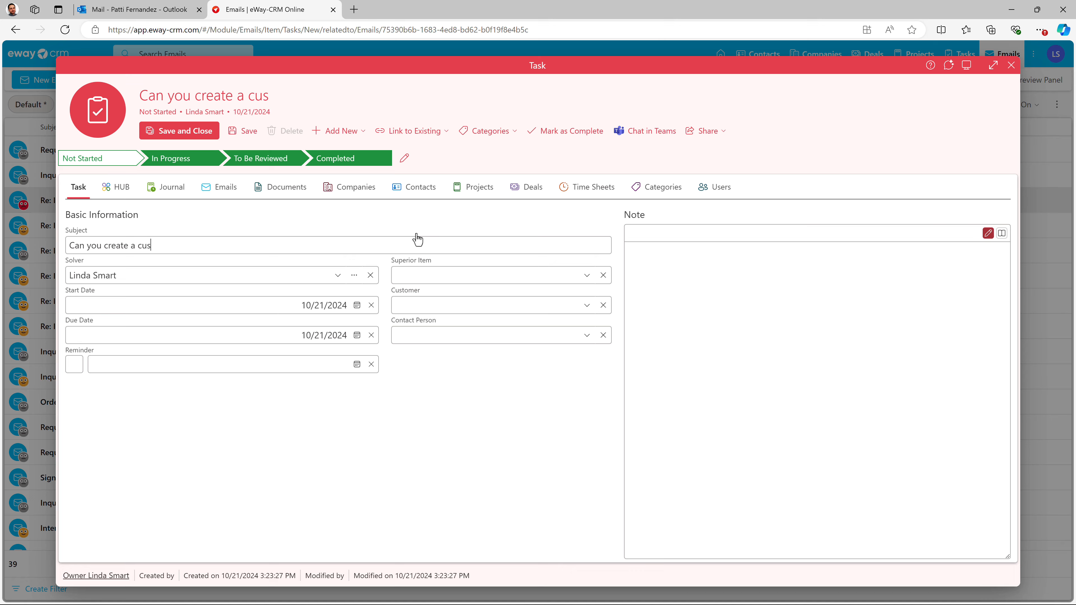
{"action": "type", "text": "tom solution?"}
{"action": "left_click", "coordinate": [337, 277]}
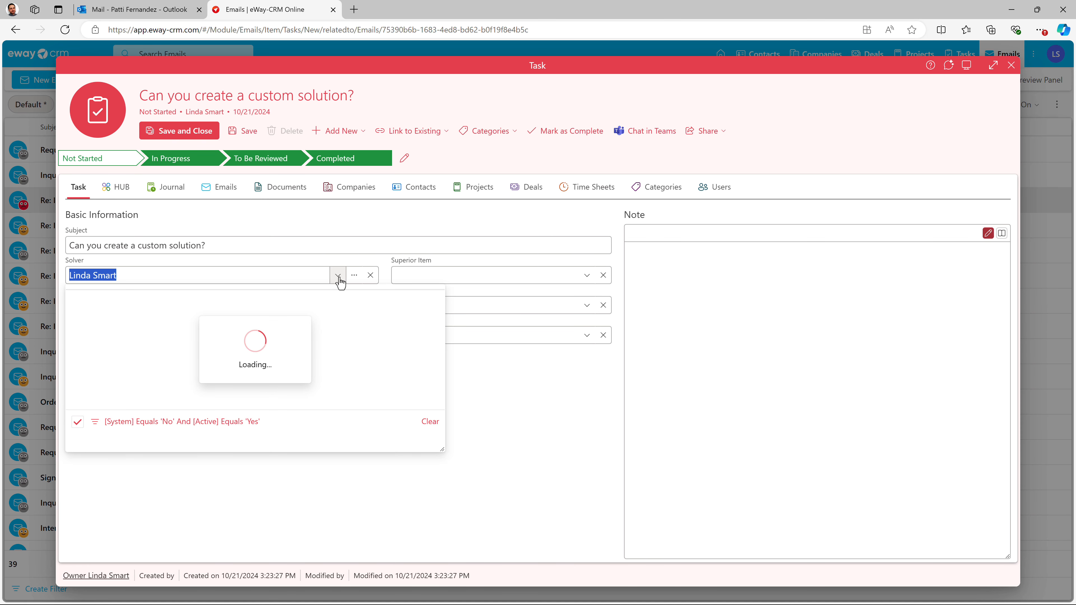
{"action": "left_click", "coordinate": [310, 347]}
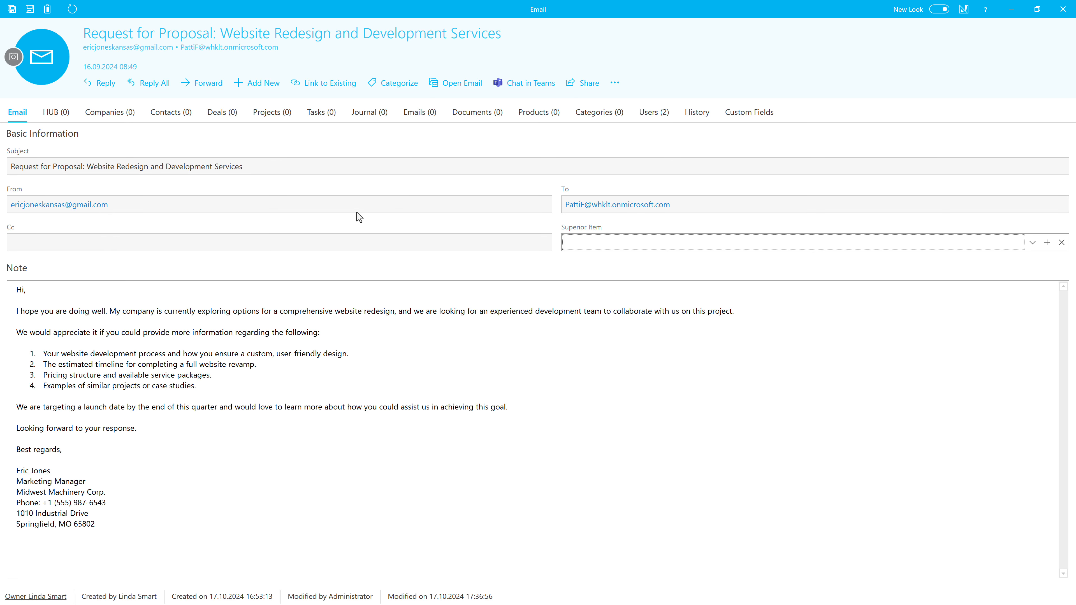
Customize the email form by adding Tone below Cc and Summary below Superior Item, and save the layout as "New form" for all emails
{"action": "left_click", "coordinate": [963, 10]}
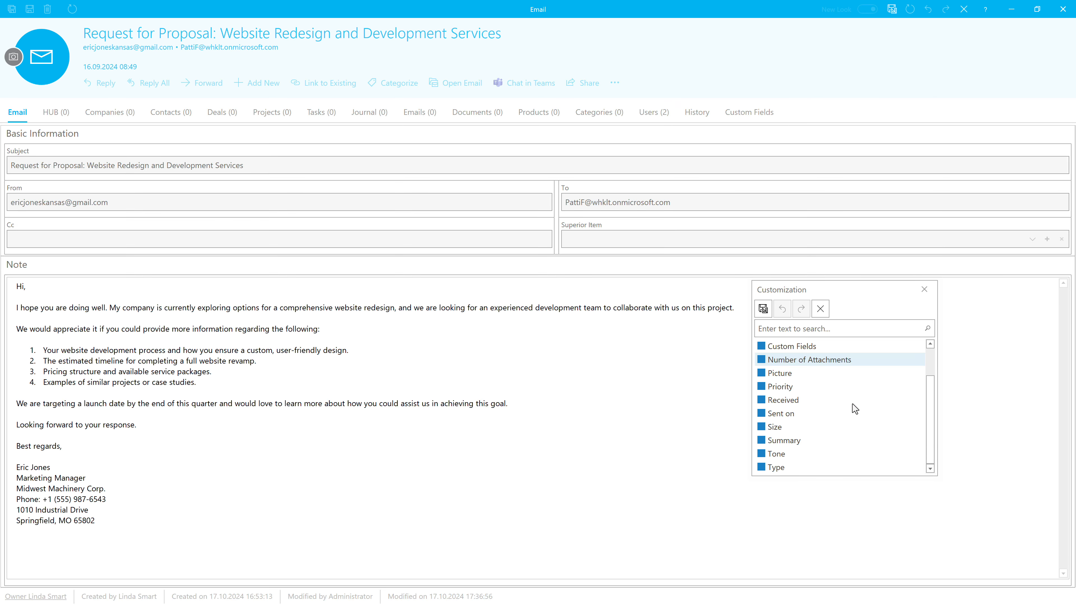
{"action": "left_click_drag", "start_coordinate": [819, 456], "coordinate": [512, 252]}
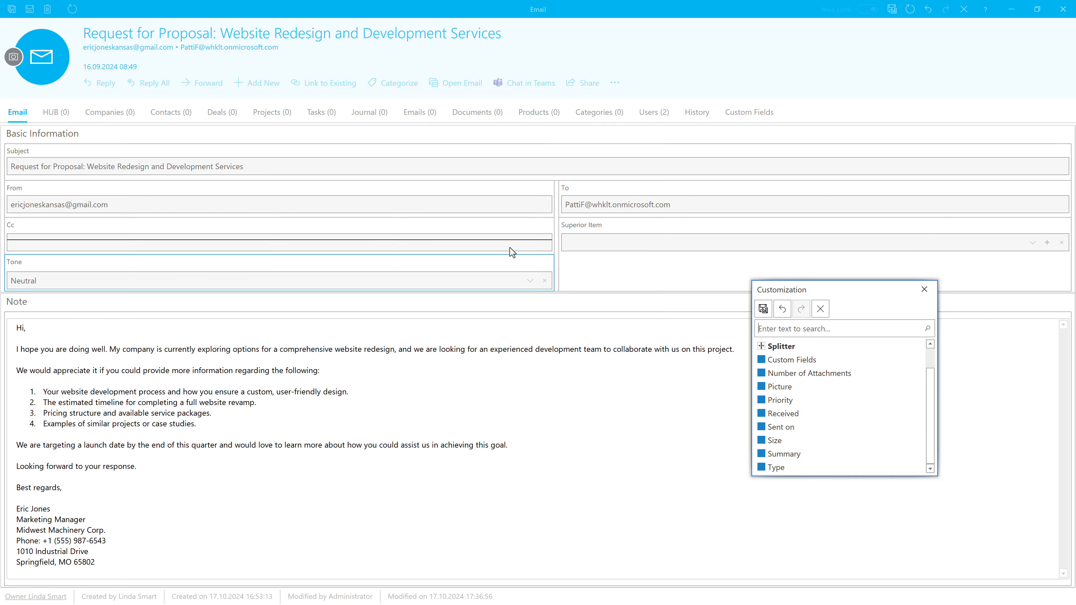
{"action": "left_click_drag", "start_coordinate": [807, 455], "coordinate": [630, 281]}
{"action": "left_click", "coordinate": [763, 308]}
{"action": "type", "text": "New form"}
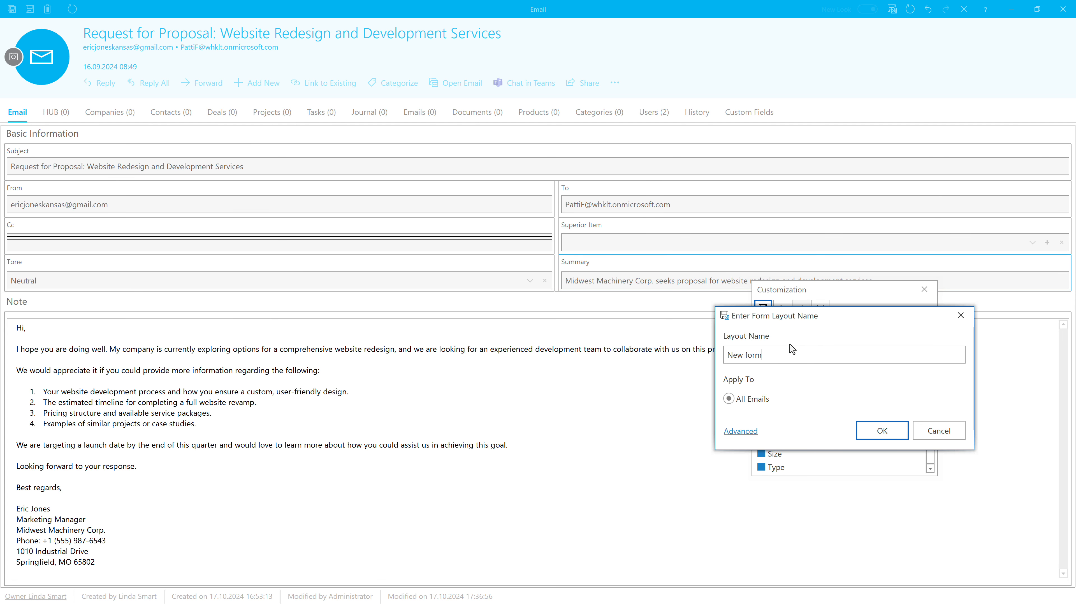
{"action": "left_click", "coordinate": [880, 430]}
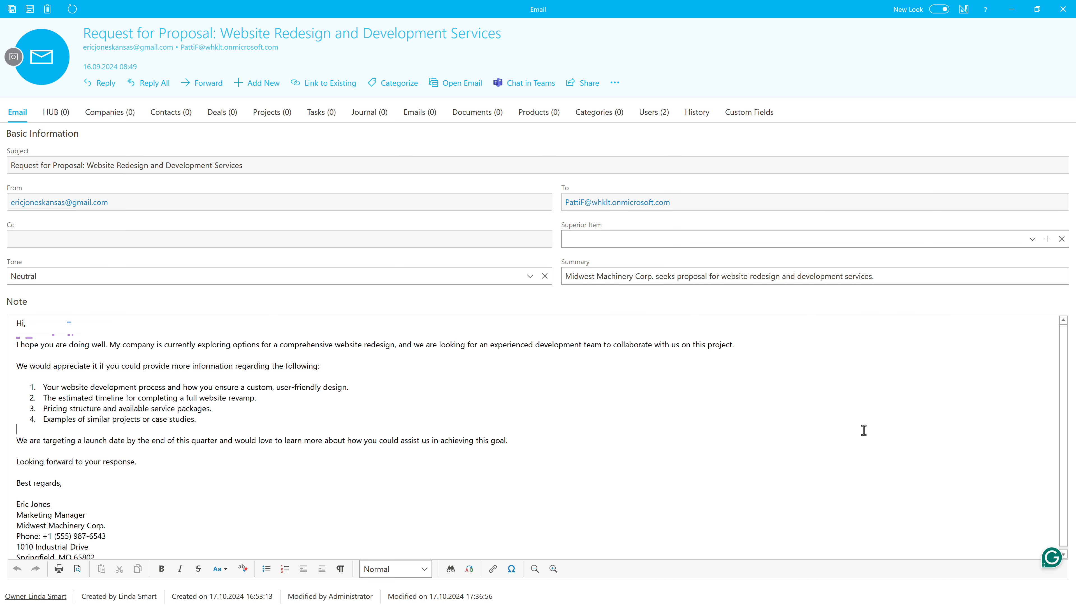
Set the website redesign email's Tone to Positive, and save and close the email
{"action": "left_click", "coordinate": [529, 278]}
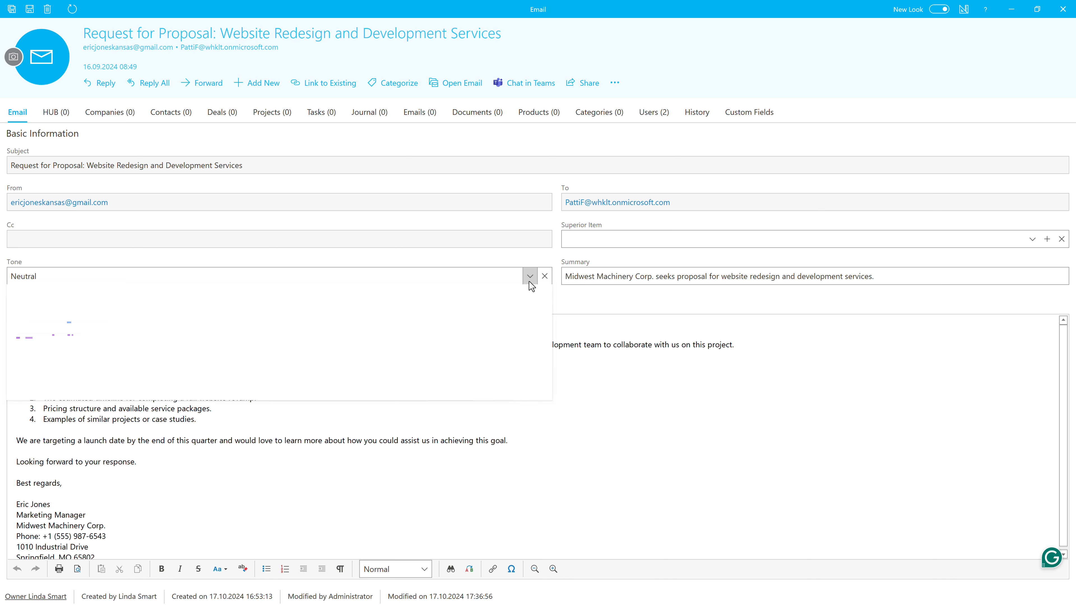
{"action": "left_click", "coordinate": [514, 326]}
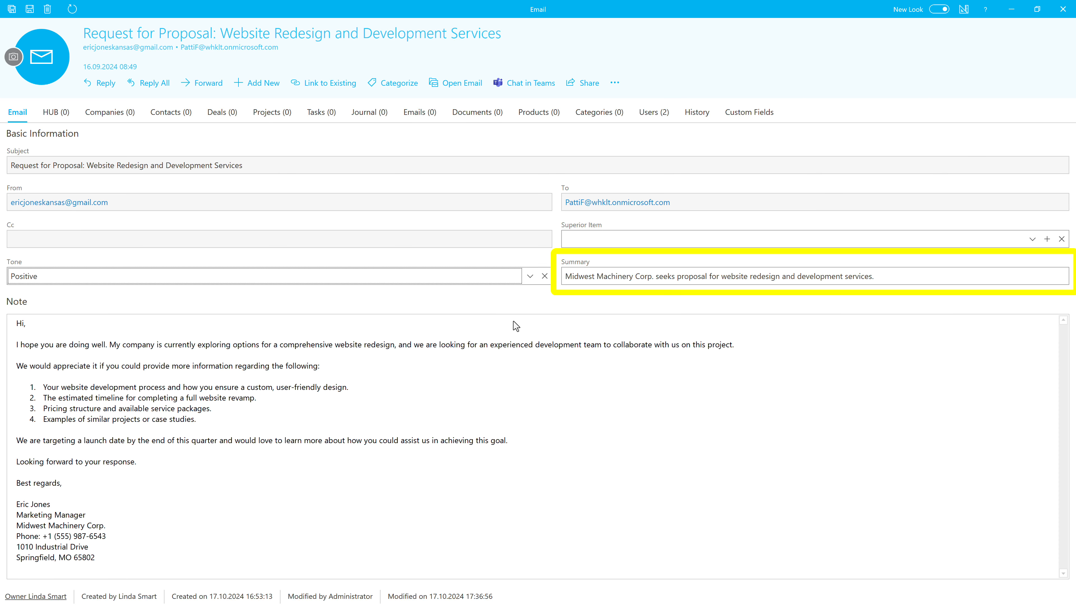
{"action": "left_click", "coordinate": [12, 8]}
Add the Summary column to the Emails list between Tone and Superior Item, and close the column chooser
{"action": "right_click", "coordinate": [758, 158]}
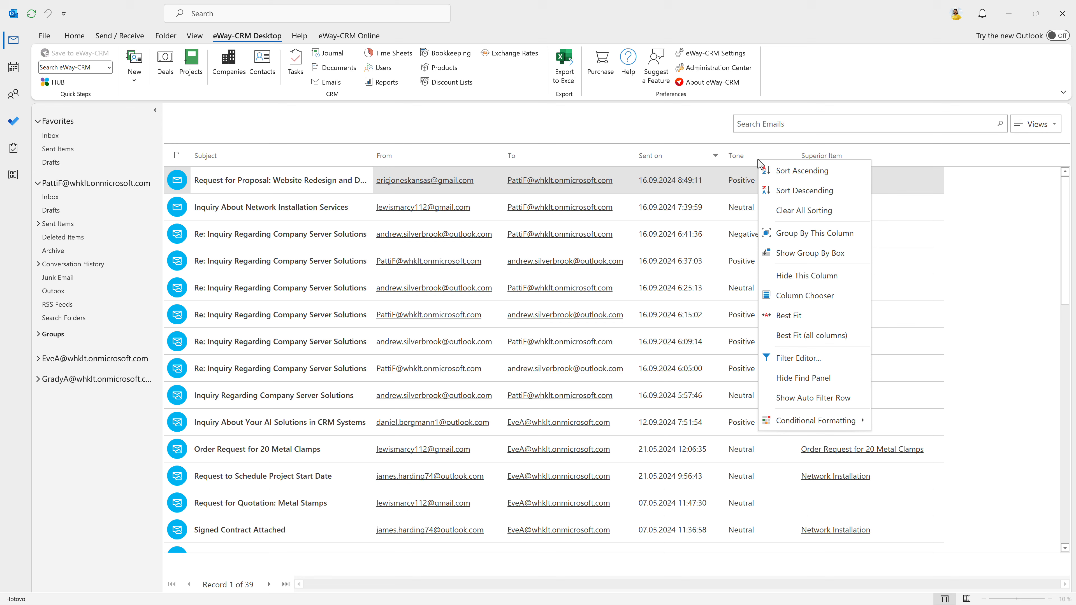
{"action": "left_click", "coordinate": [795, 294]}
{"action": "scroll", "coordinate": [971, 481], "scroll_direction": "down", "scroll_amount": 5}
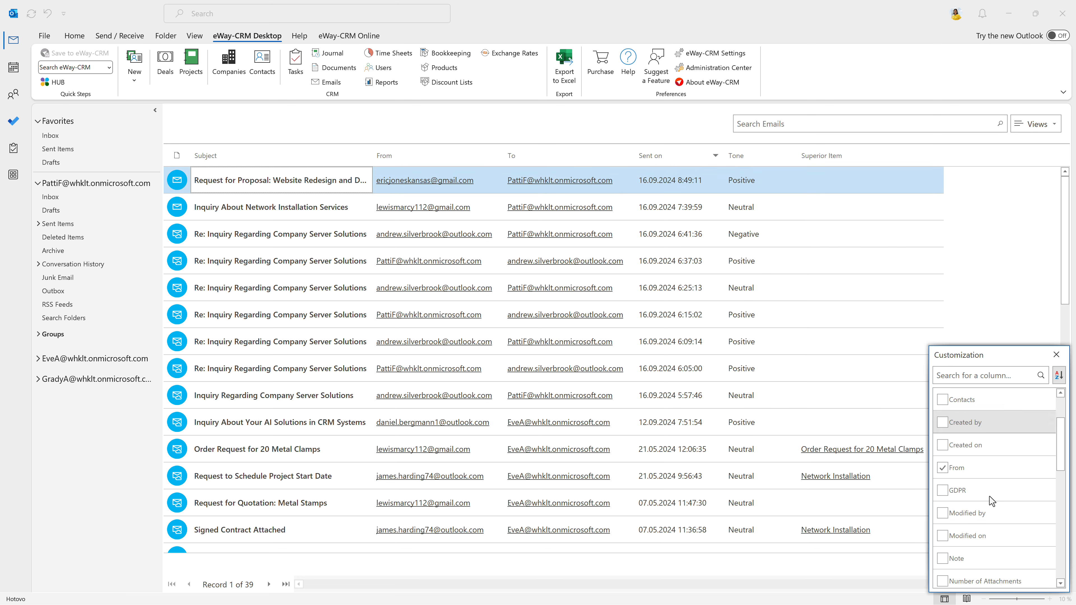
{"action": "left_click_drag", "start_coordinate": [974, 558], "coordinate": [791, 165]}
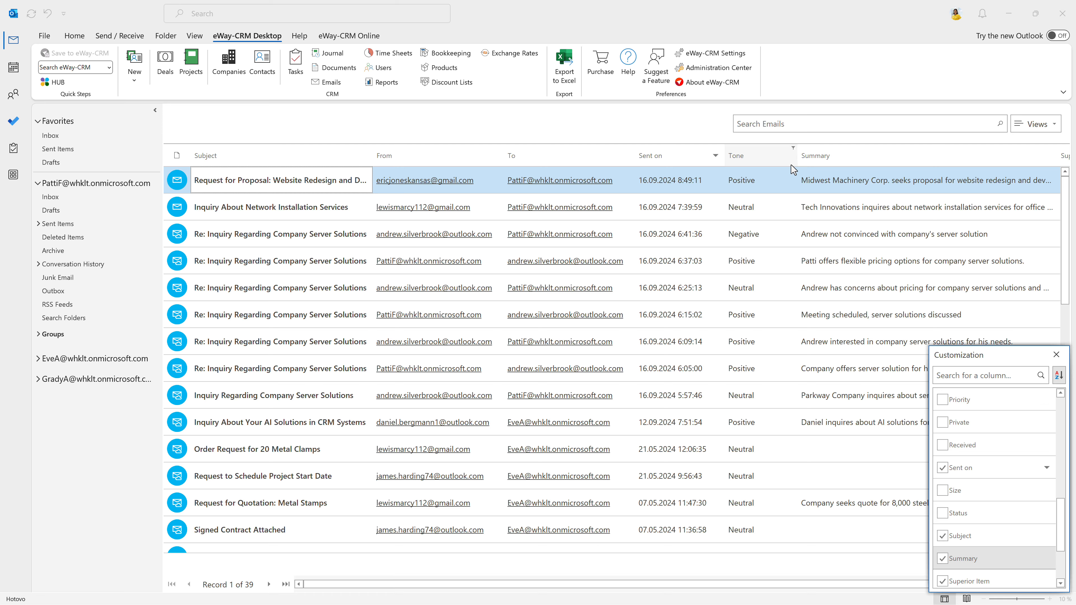
{"action": "left_click", "coordinate": [1056, 355]}
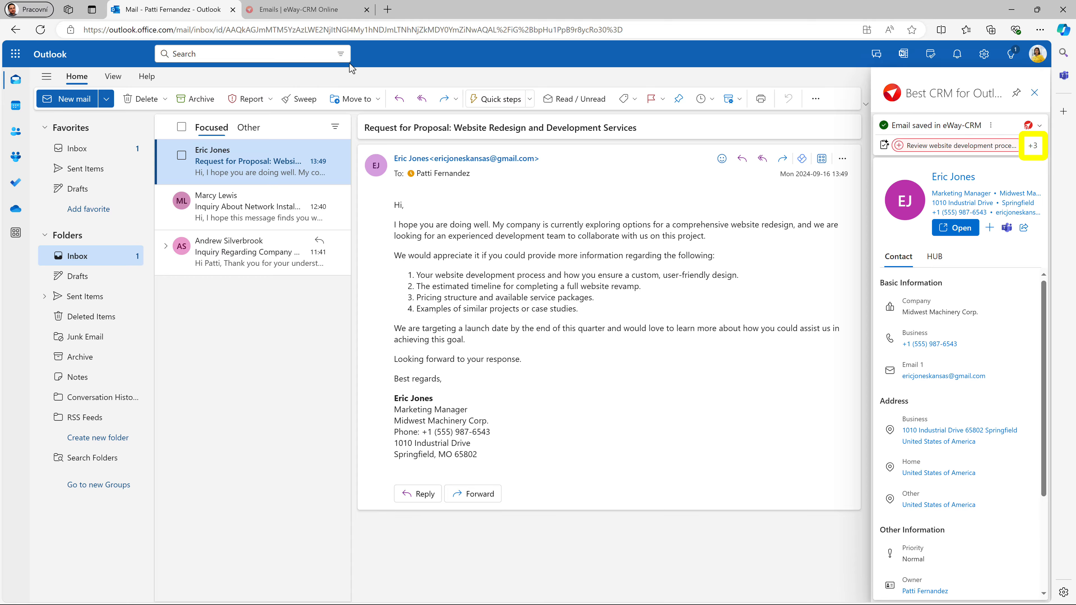
In Outlook on the web, create the suggested quick task "Estimate timeline for completing full website revamp" and show the contact's HUB
{"action": "left_click", "coordinate": [1032, 149]}
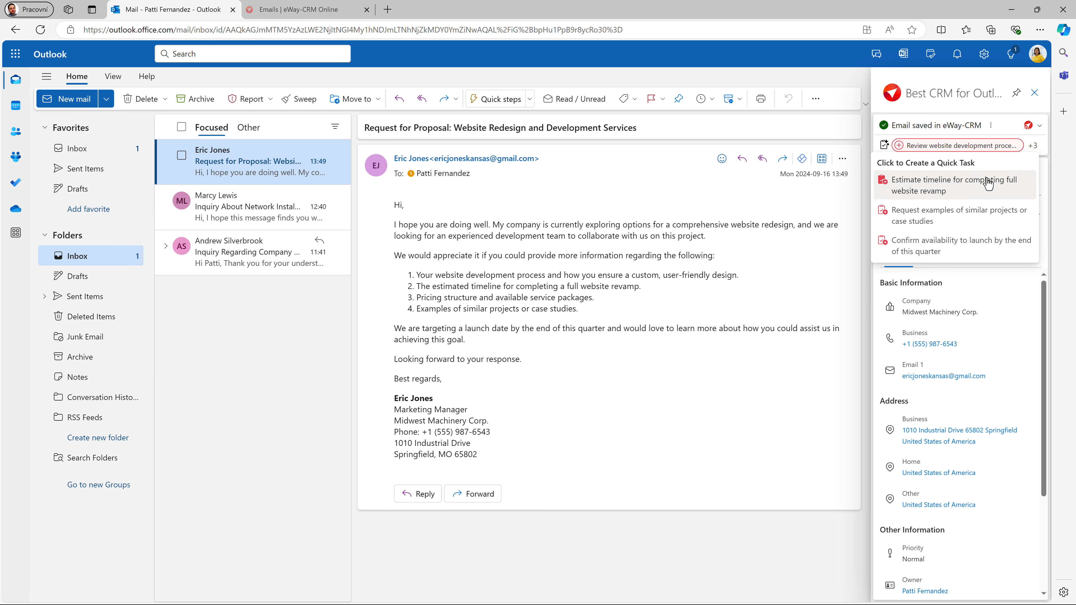
{"action": "left_click", "coordinate": [982, 191]}
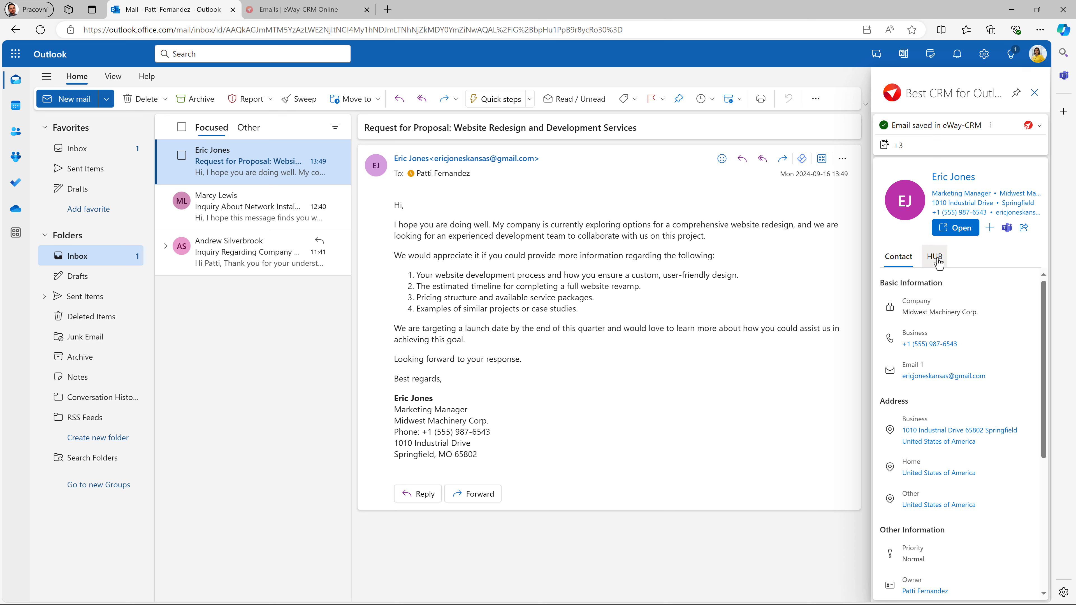
{"action": "left_click", "coordinate": [936, 260]}
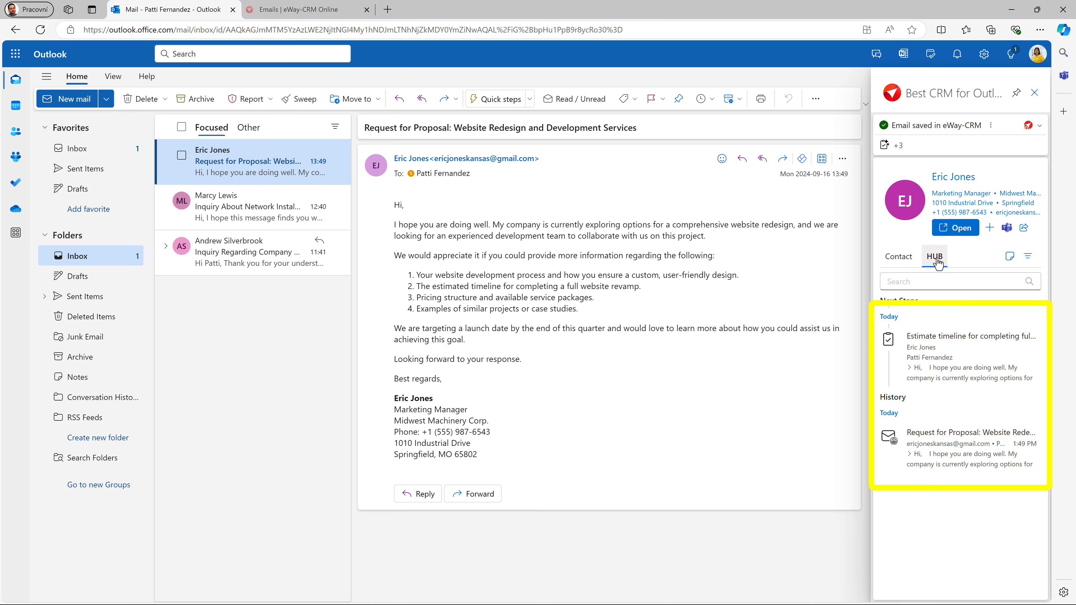